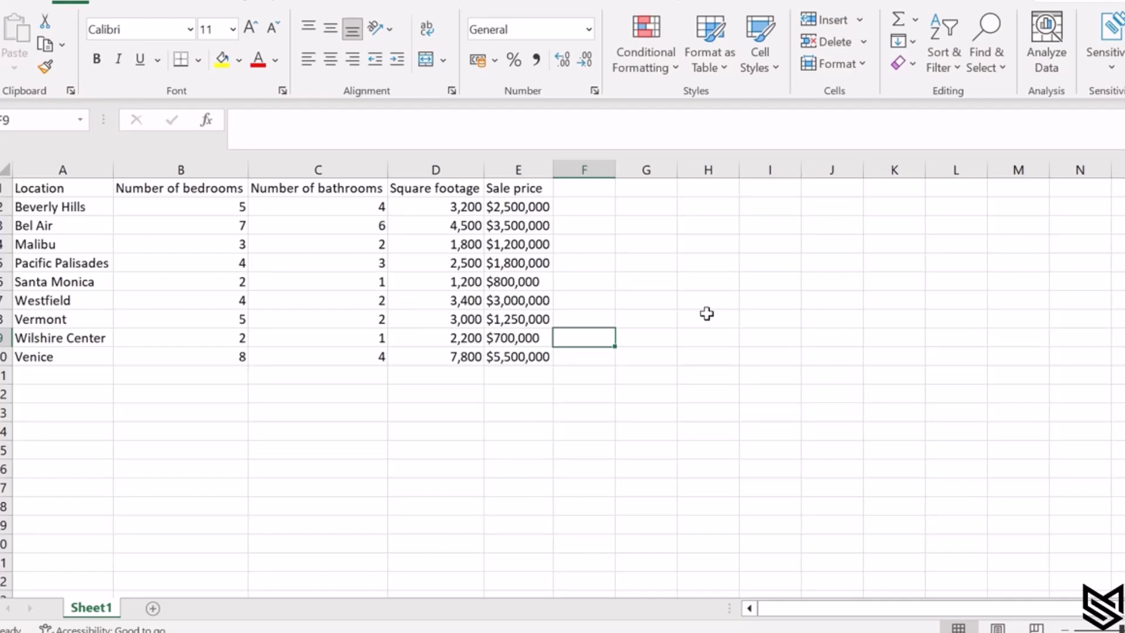
Copy the Excel housing table of locations, bedrooms, bathrooms, square footage and sale prices
{"action": "left_click_drag", "start_coordinate": [55, 186], "coordinate": [511, 350]}
{"action": "key", "text": "ctrl+c"}
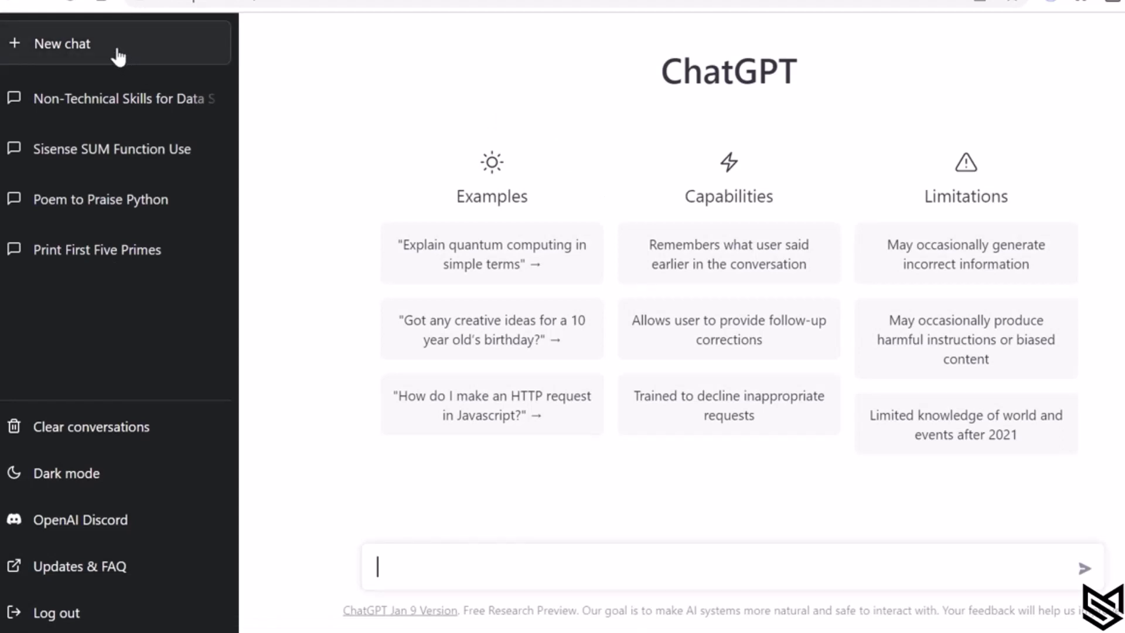
Start a new ChatGPT chat, switching to dark mode and back to light
{"action": "left_click", "coordinate": [82, 49]}
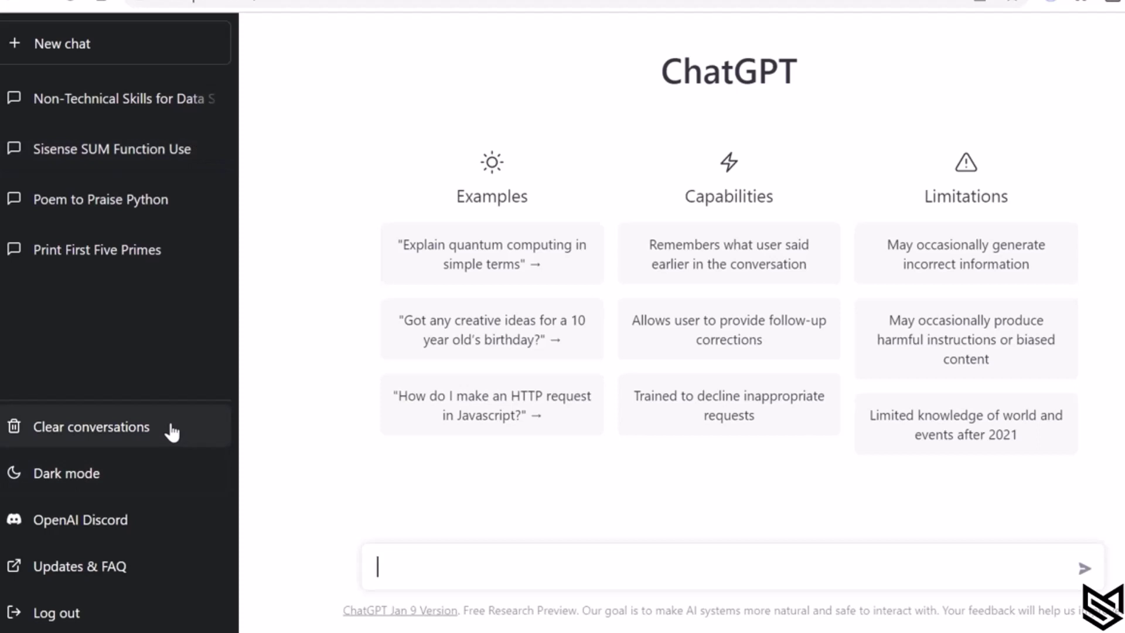
{"action": "left_click", "coordinate": [114, 476]}
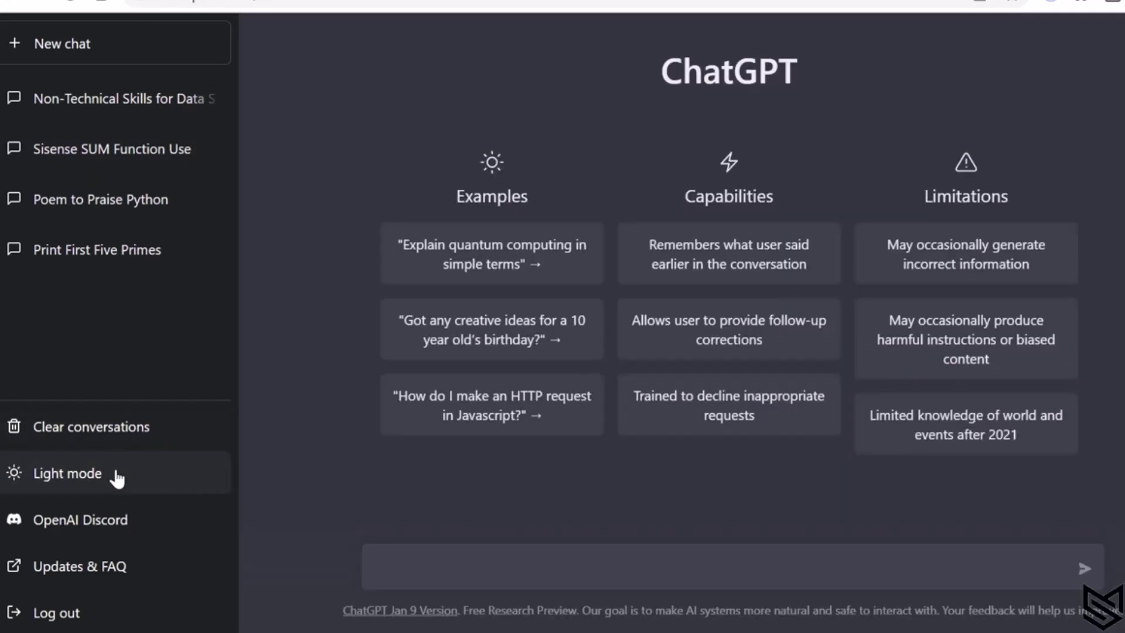
{"action": "left_click", "coordinate": [155, 480]}
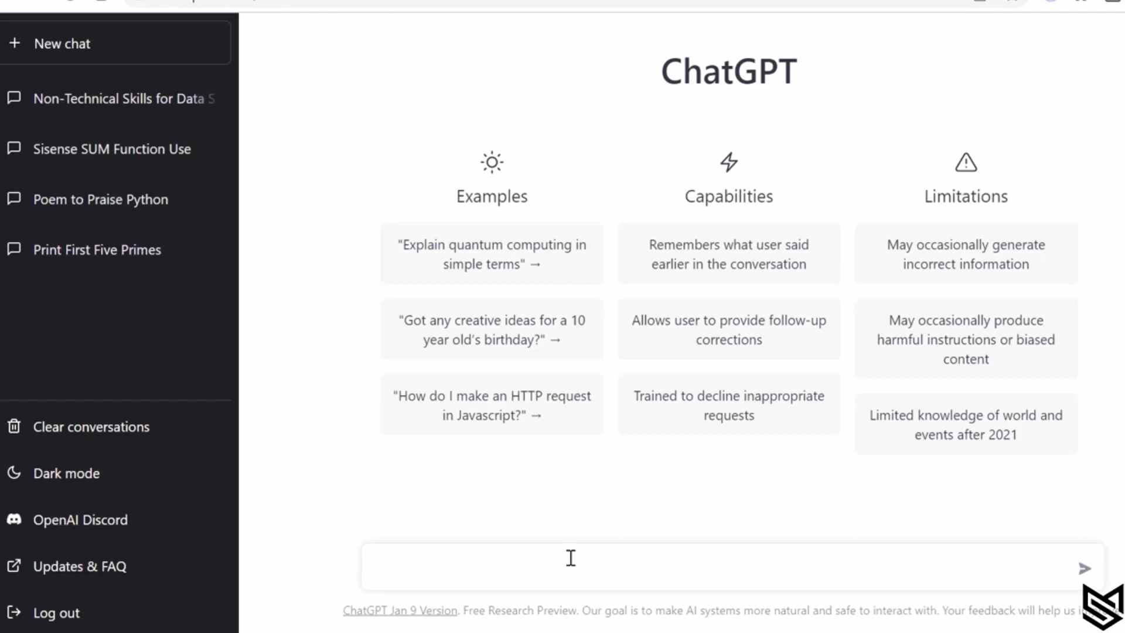
Paste the housing table and add 'Use this dataset to generate summary statistics, visualizations and insights.'
{"action": "key", "text": "ctrl+v"}
{"action": "key", "text": "shift+Return"}
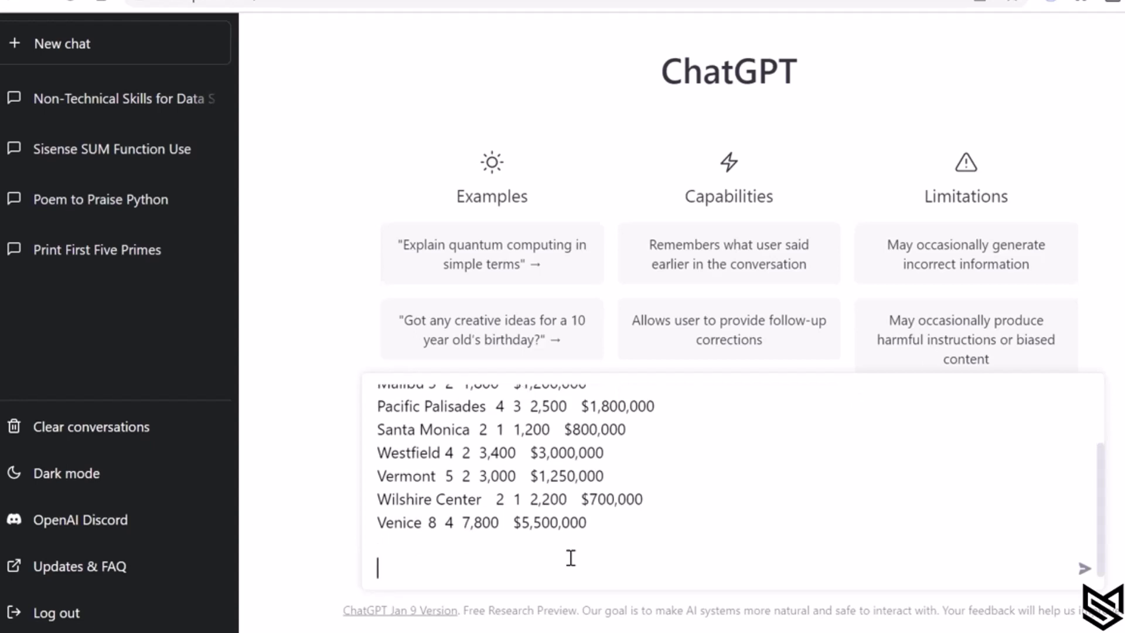
{"action": "type", "text": "Use this datase"}
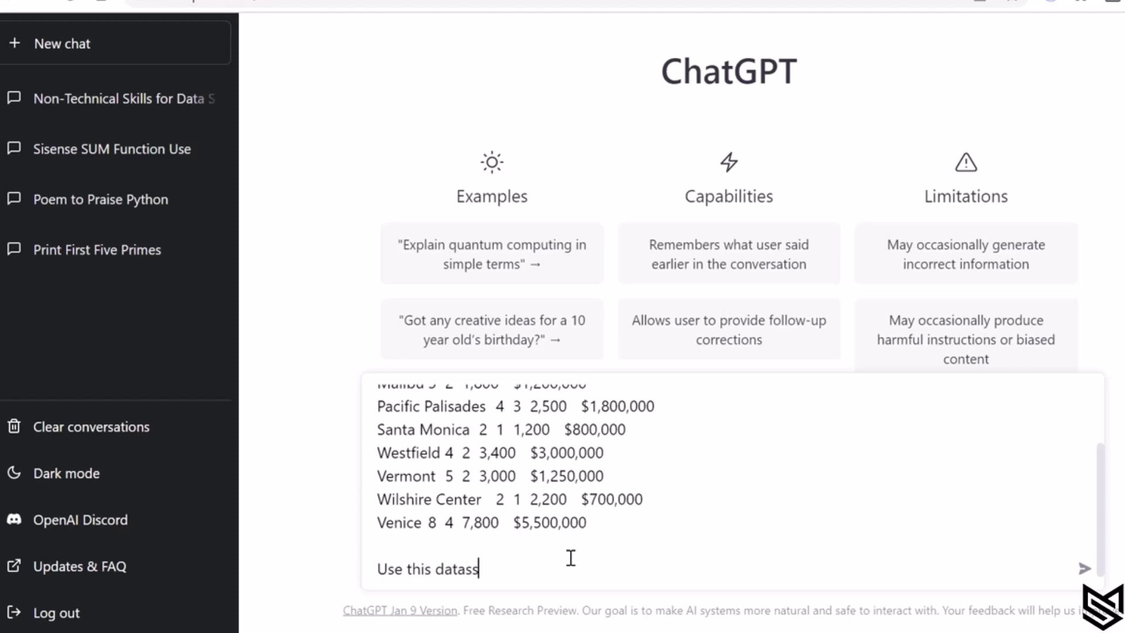
{"action": "type", "text": "t"}
{"action": "type", "text": "to gene"}
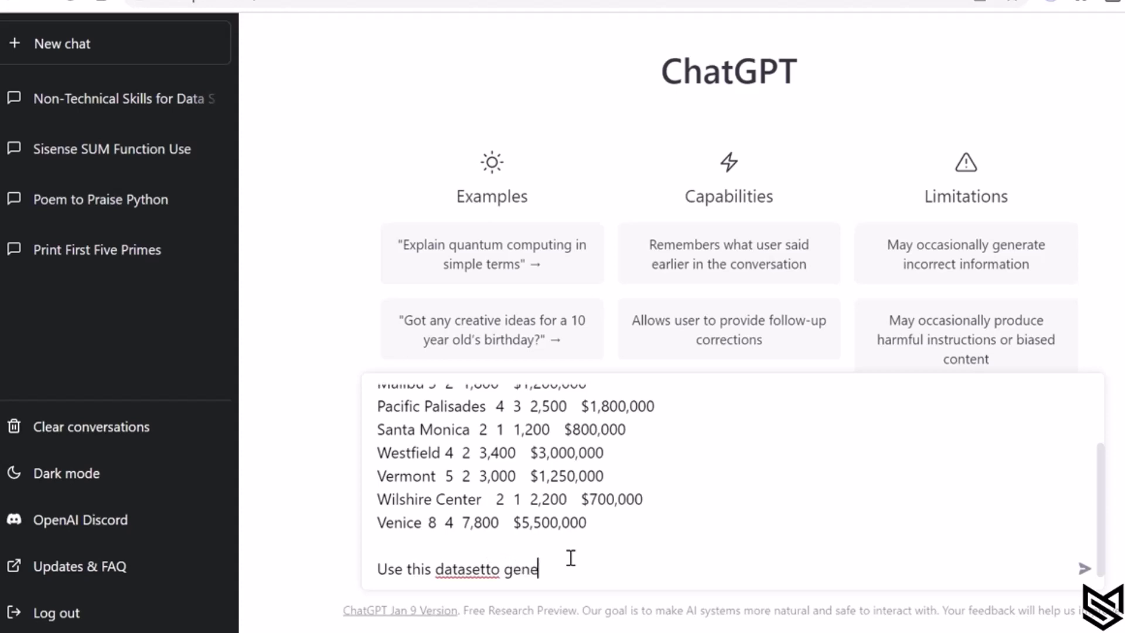
{"action": "type", "text": "rate summary statisitics"}
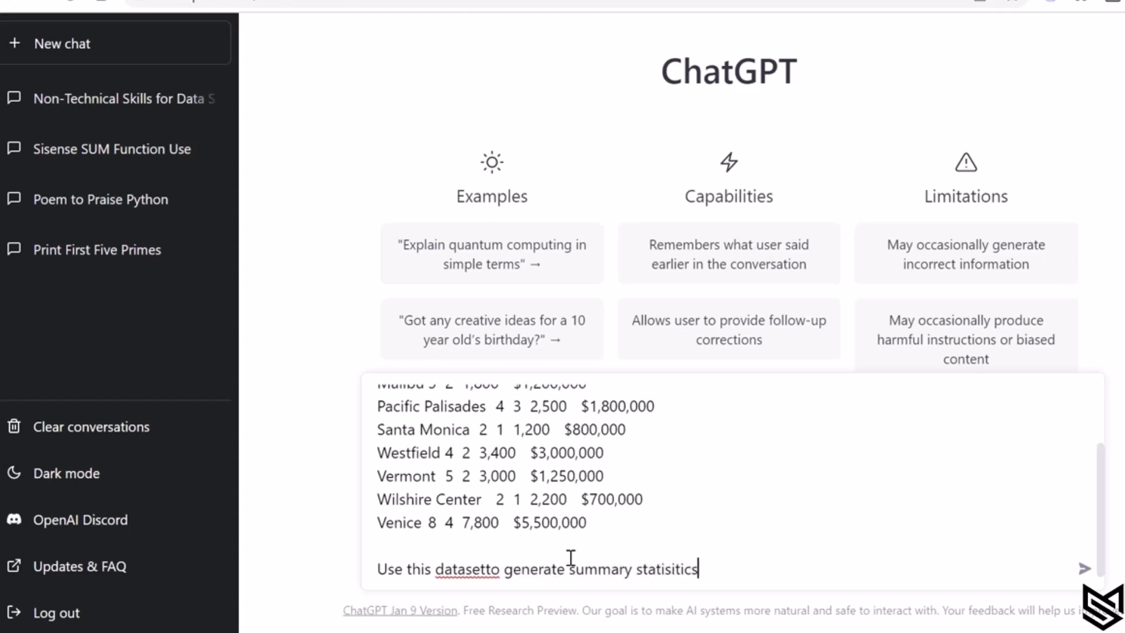
{"action": "type", "text": ", visualizations and "}
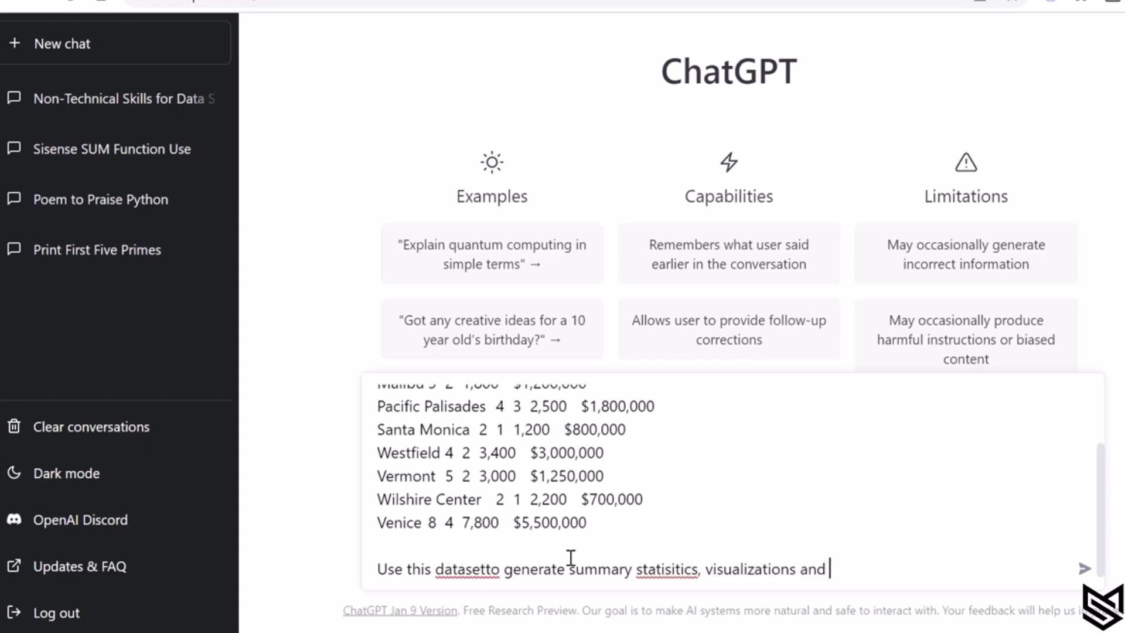
{"action": "type", "text": "insights."}
Correct the typos 'statisitics' and 'datasetto' in the request
{"action": "key", "text": "Left"}
{"action": "key", "text": "Left"}
{"action": "key", "text": "Left"}
{"action": "key", "text": "Left"}
{"action": "key", "text": "Left"}
{"action": "key", "text": "Left"}
{"action": "key", "text": "Left"}
{"action": "key", "text": "Left"}
{"action": "key", "text": "Left"}
{"action": "key", "text": "Left"}
{"action": "key", "text": "Left"}
{"action": "key", "text": "Left"}
{"action": "key", "text": "Left"}
{"action": "key", "text": "Left"}
{"action": "key", "text": "Left"}
{"action": "key", "text": "Left"}
{"action": "key", "text": "Left"}
{"action": "key", "text": "Left"}
{"action": "key", "text": "Left"}
{"action": "key", "text": "Left"}
{"action": "key", "text": "Left"}
{"action": "key", "text": "Left"}
{"action": "key", "text": "Left"}
{"action": "key", "text": "BackSpace"}
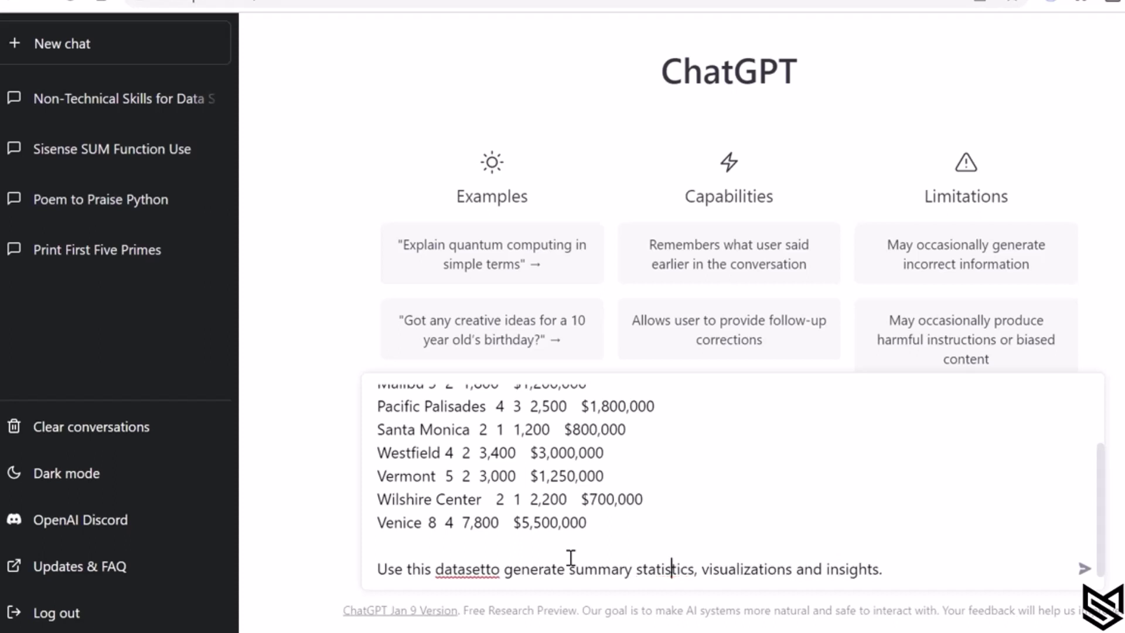
{"action": "left_click", "coordinate": [916, 563]}
{"action": "left_click", "coordinate": [489, 569]}
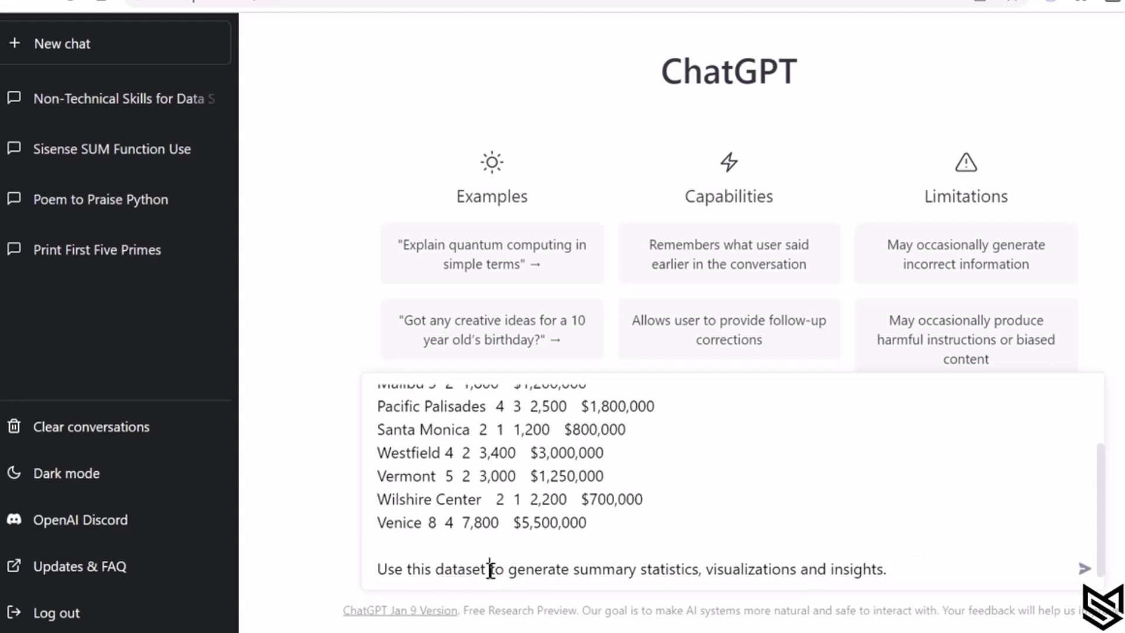
{"action": "left_click", "coordinate": [918, 571]}
Send the analysis request and read through the statistics, visualization ideas and insights
{"action": "key", "text": "Return"}
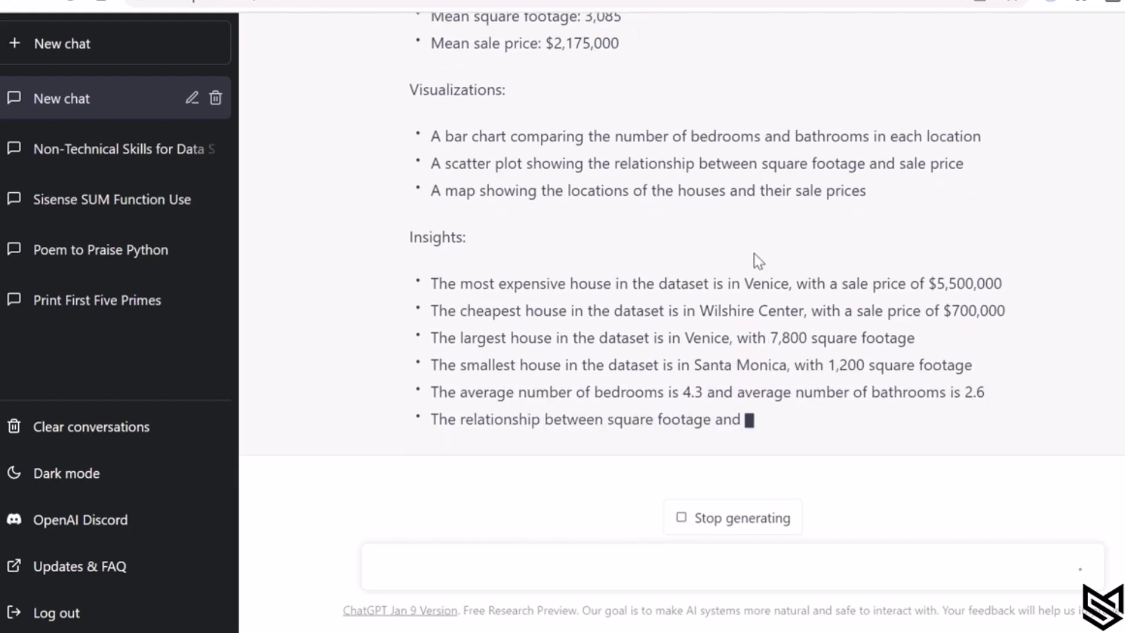
{"action": "scroll", "coordinate": [673, 170], "scroll_direction": "up", "scroll_amount": 3}
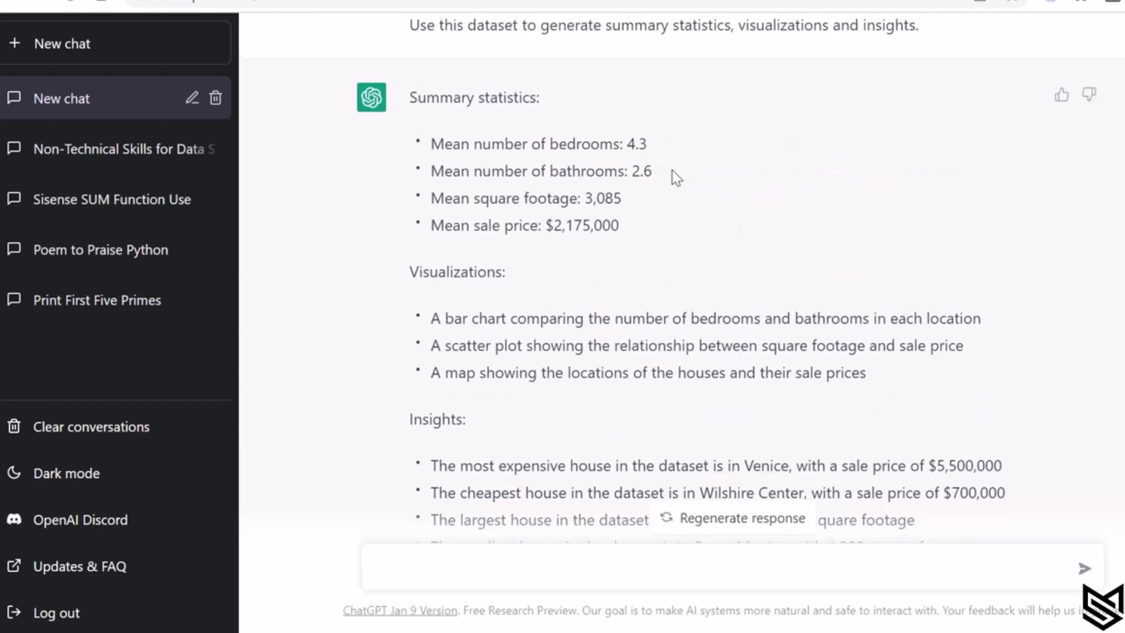
{"action": "scroll", "coordinate": [672, 170], "scroll_direction": "down", "scroll_amount": 1}
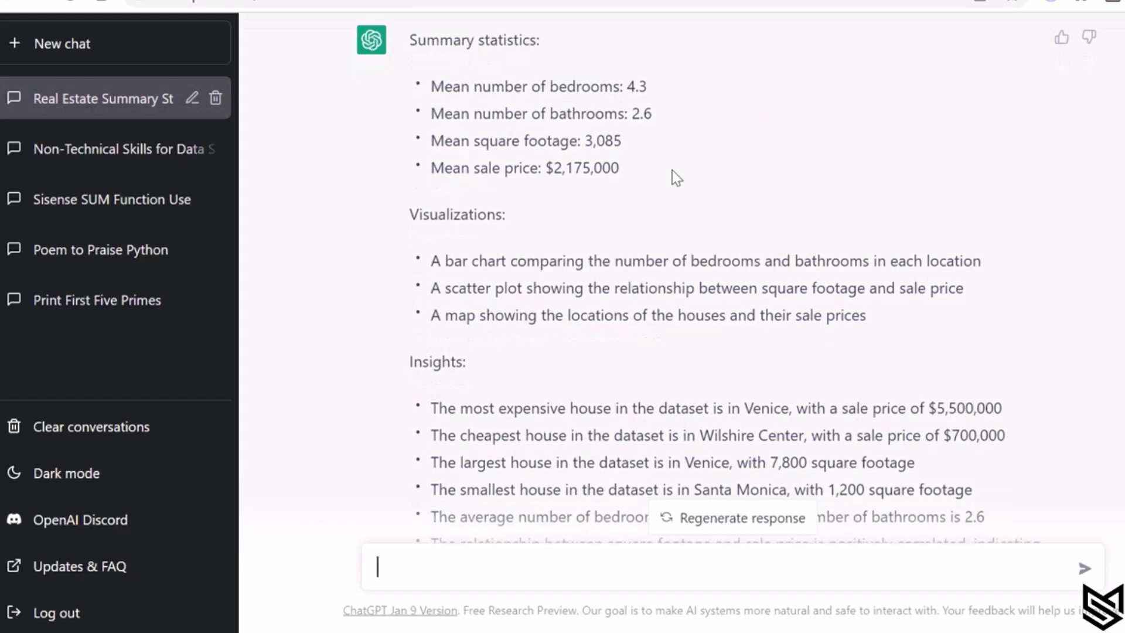
{"action": "scroll", "coordinate": [673, 170], "scroll_direction": "down", "scroll_amount": 2}
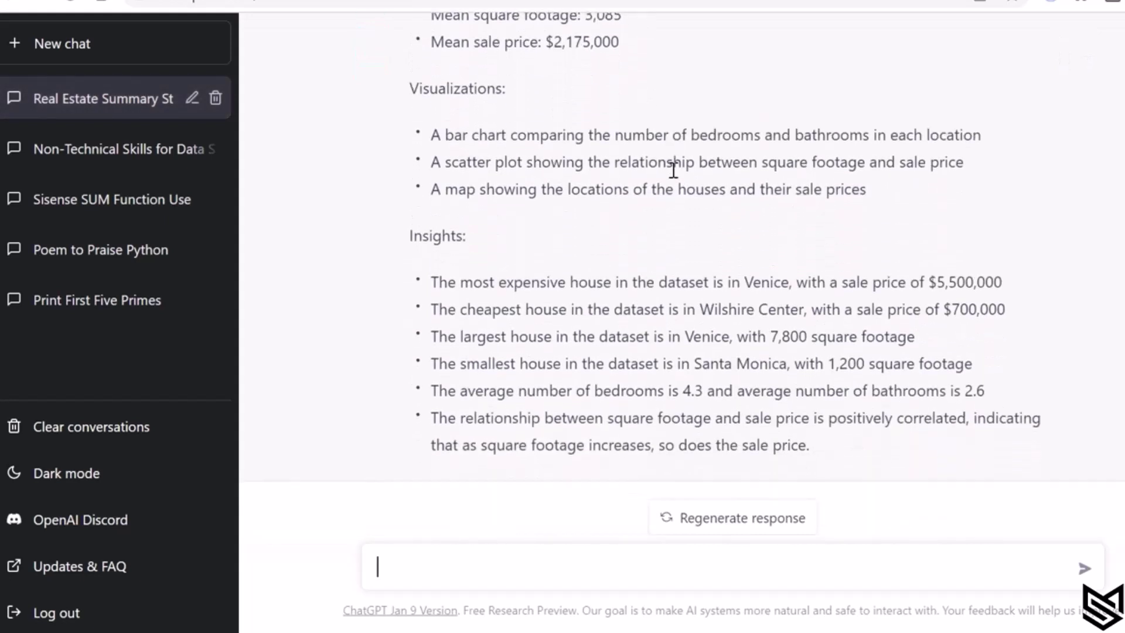
{"action": "scroll", "coordinate": [673, 170], "scroll_direction": "down", "scroll_amount": 1}
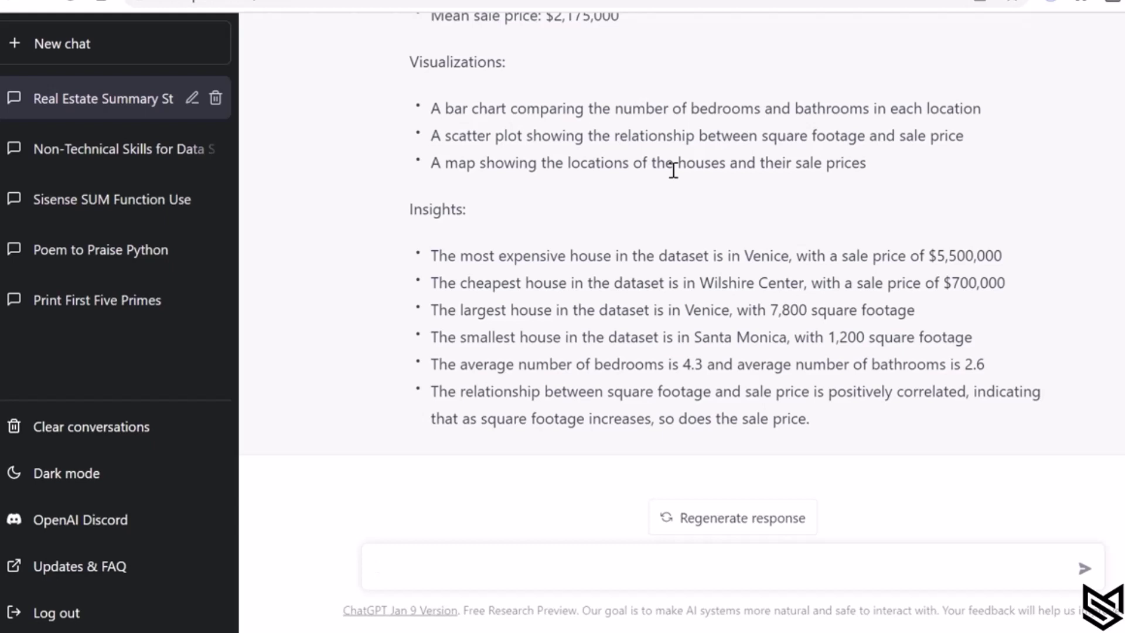
Ask for the dataset's average sales price ($2,175,000) and begin drafting the bar-chart question
{"action": "type", "text": "what is the a"}
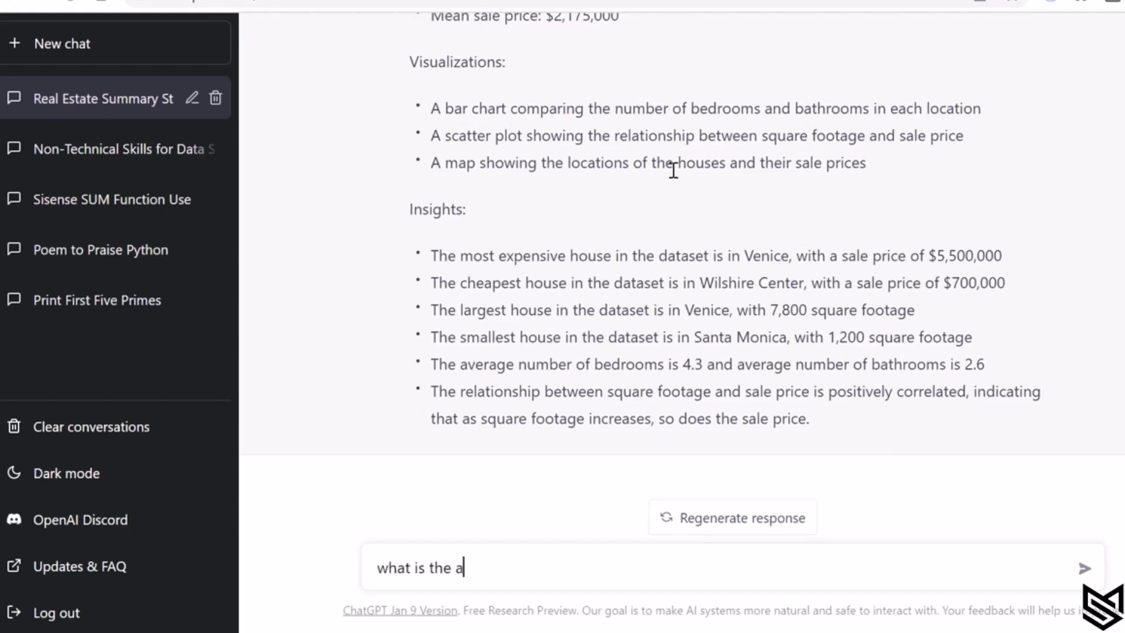
{"action": "type", "text": "verage sales p"}
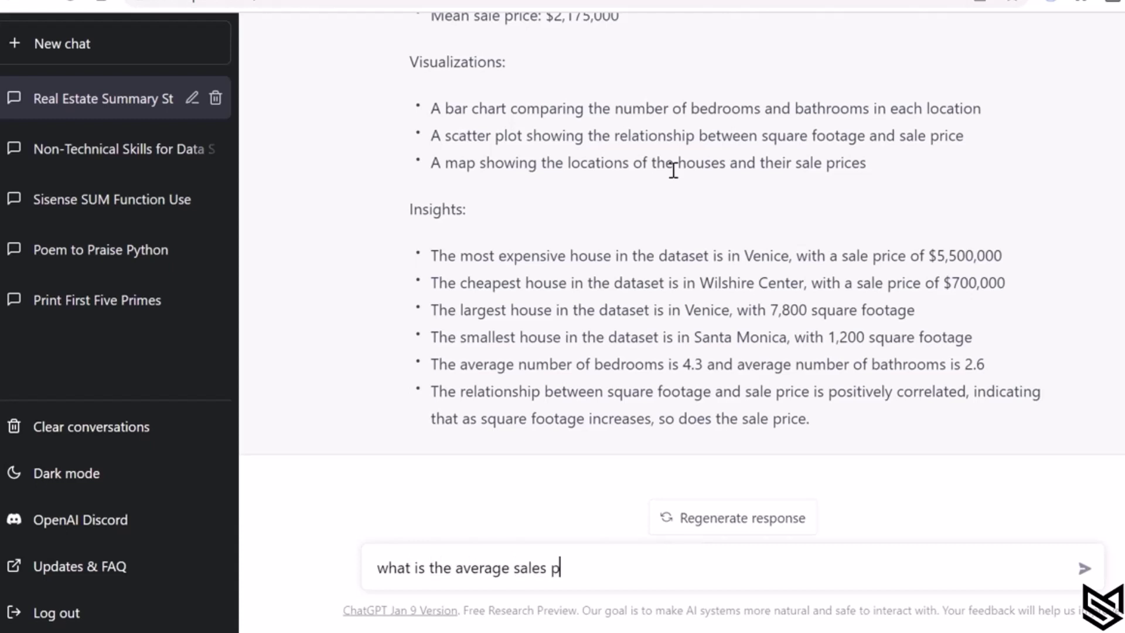
{"action": "type", "text": "rice in the ab"}
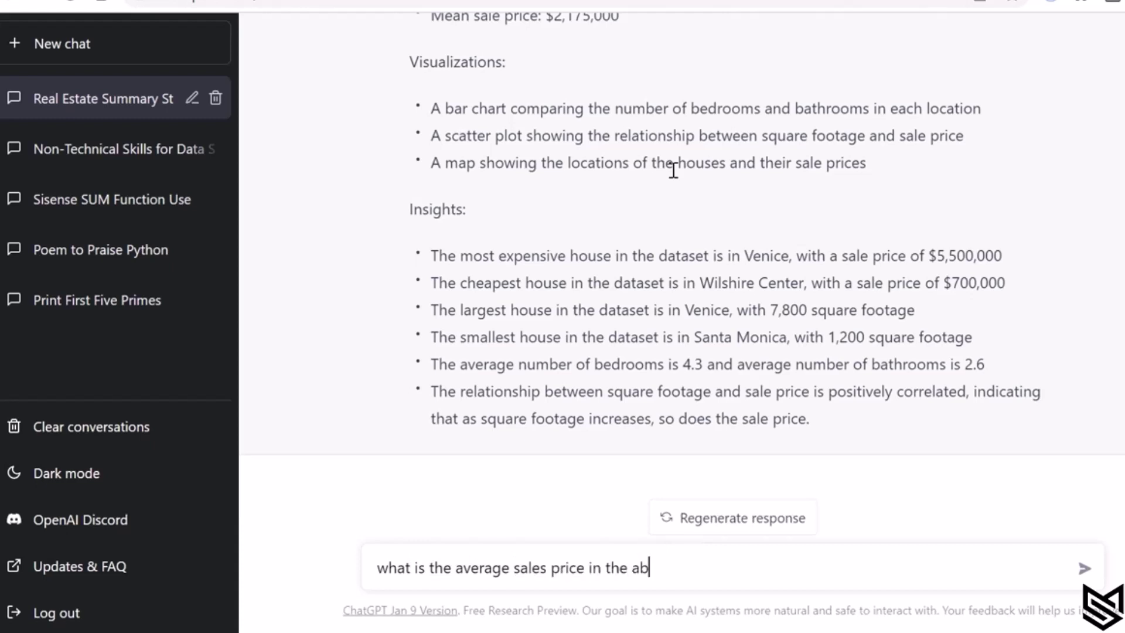
{"action": "type", "text": "ove dataset?"}
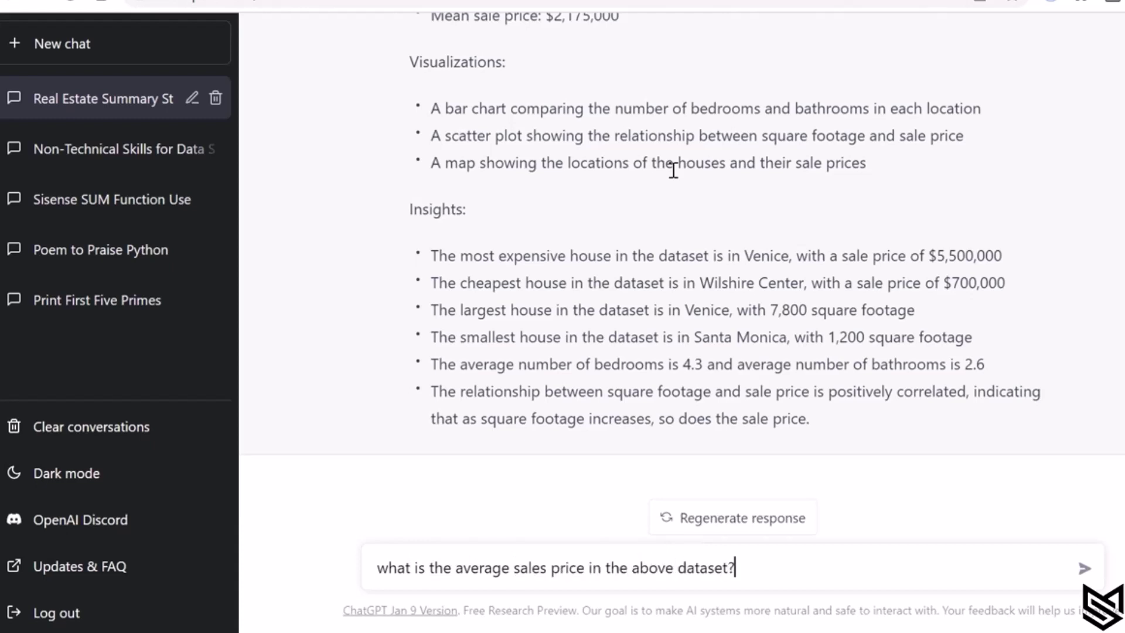
{"action": "key", "text": "Return"}
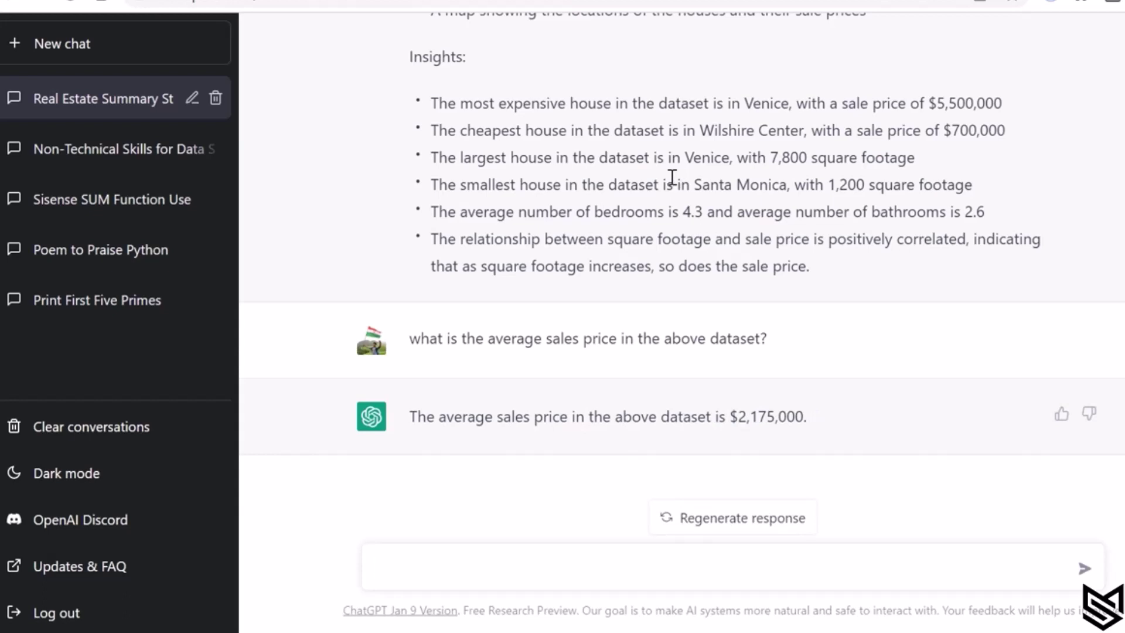
{"action": "type", "text": "how to generate a "}
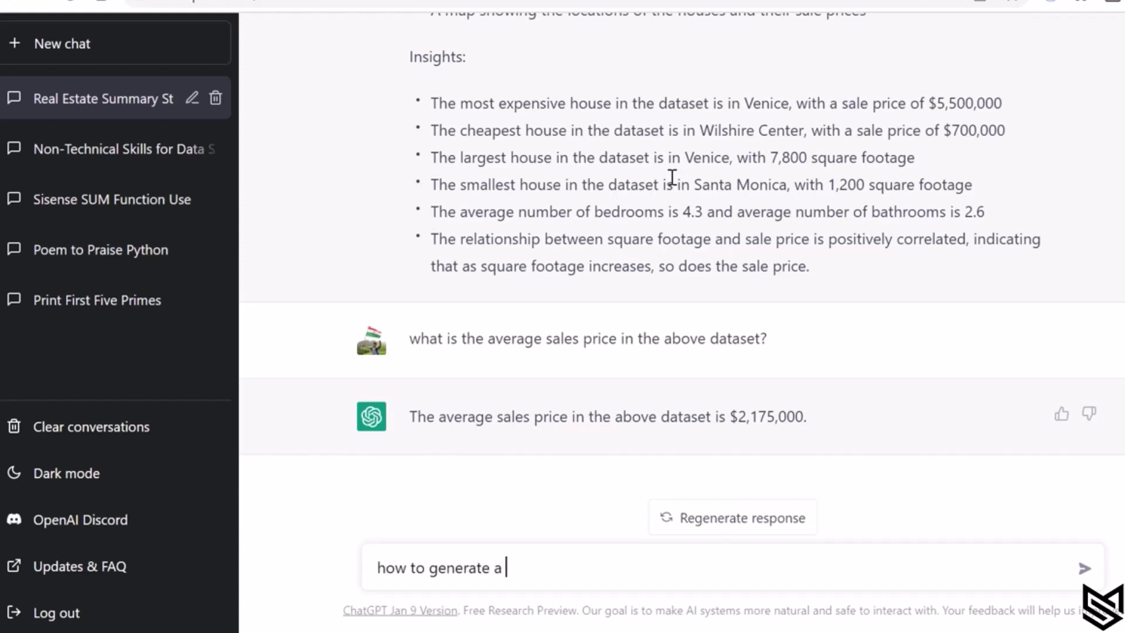
{"action": "type", "text": "bar chart showing "}
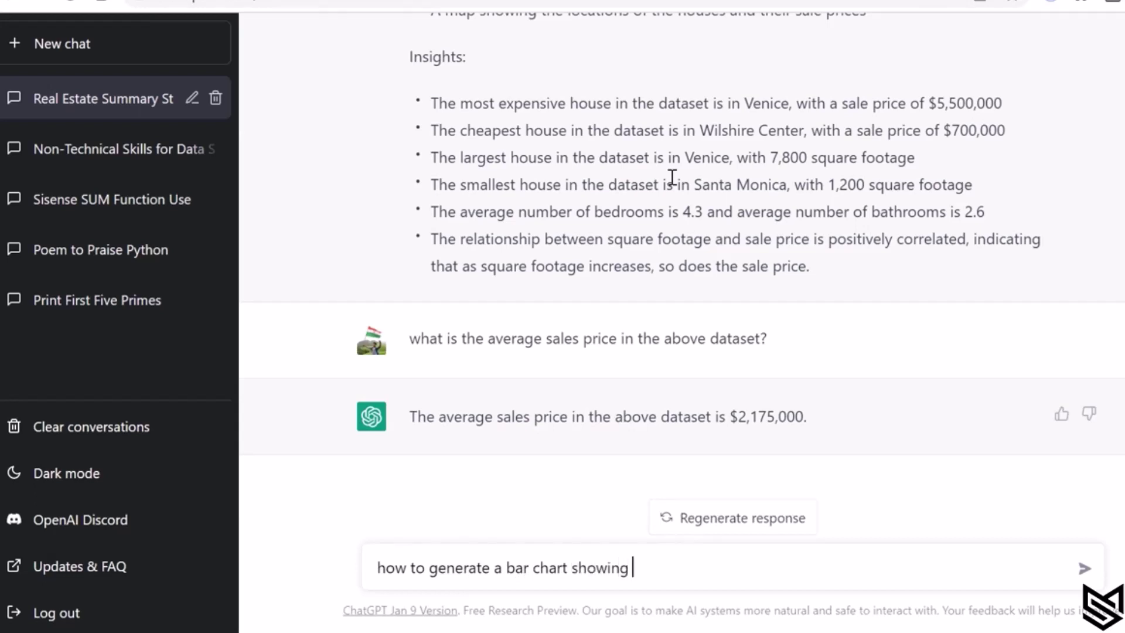
{"action": "type", "text": "the distributio"}
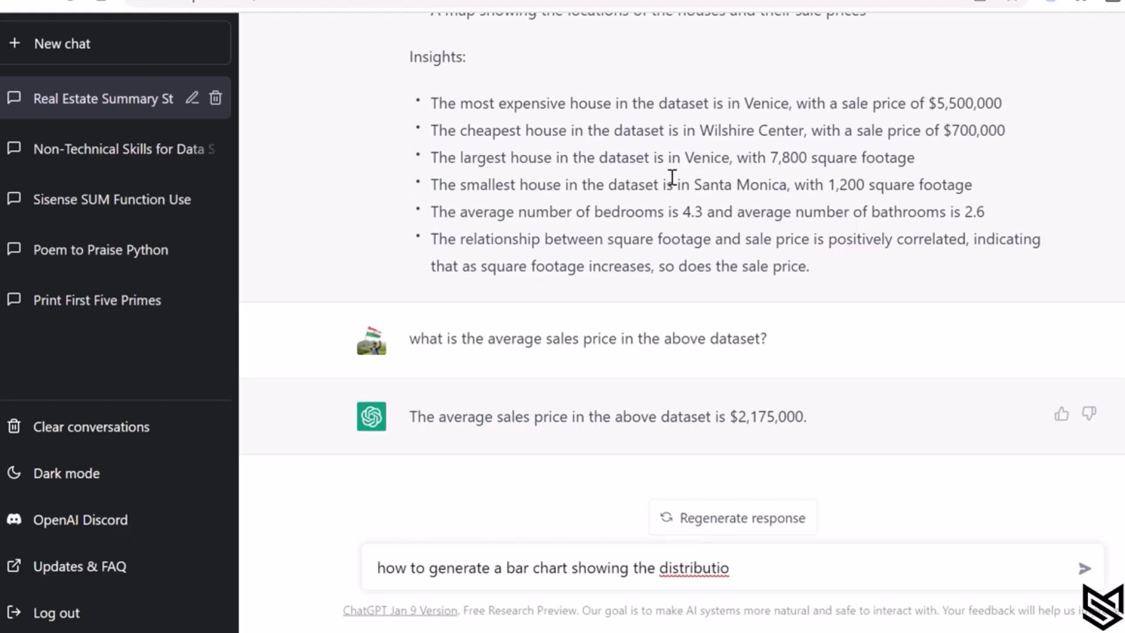
{"action": "type", "text": "n of sal"}
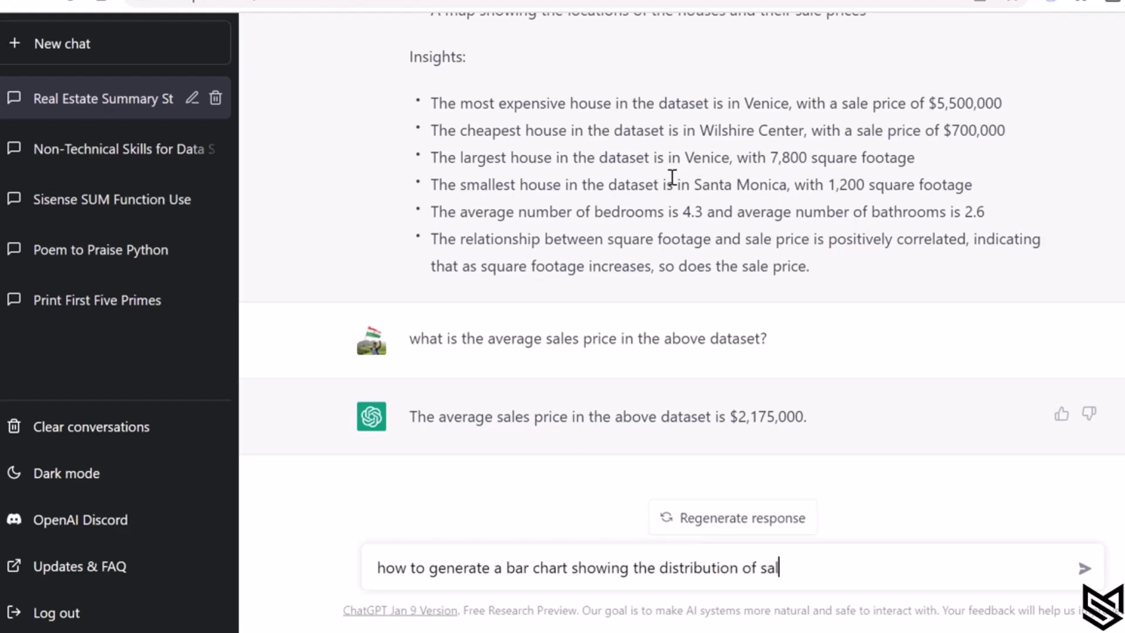
{"action": "type", "text": "es perioe"}
Send the question about a bar chart of sales price by number of bedrooms
{"action": "key", "text": "BackSpace"}
{"action": "key", "text": "BackSpace"}
{"action": "type", "text": "rice by no "}
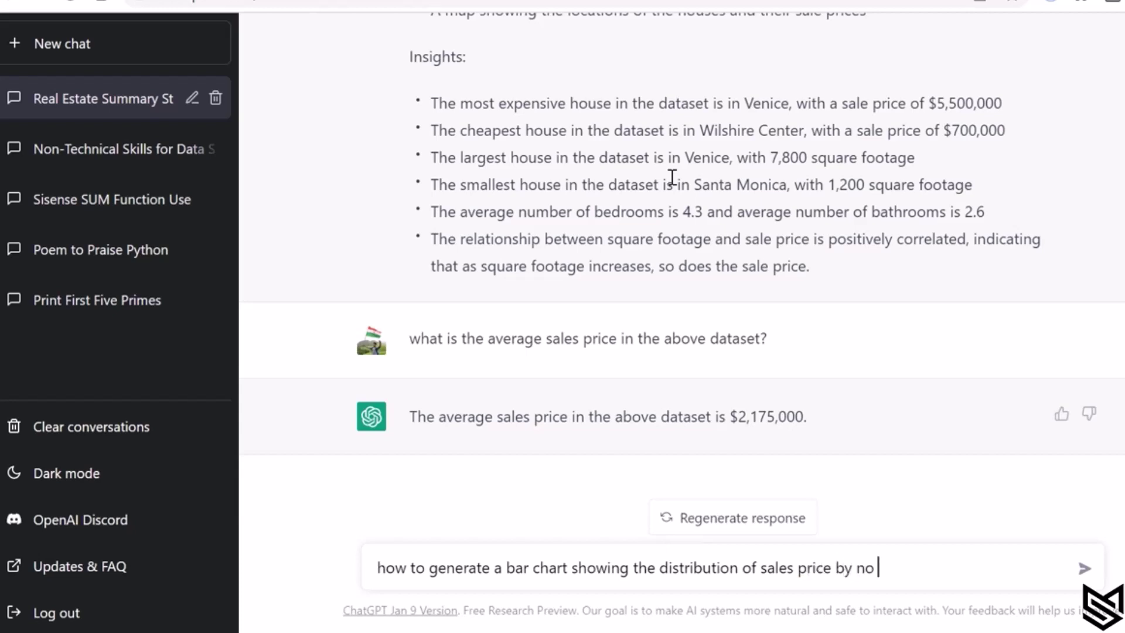
{"action": "type", "text": "of bedrooms"}
{"action": "key", "text": "Return"}
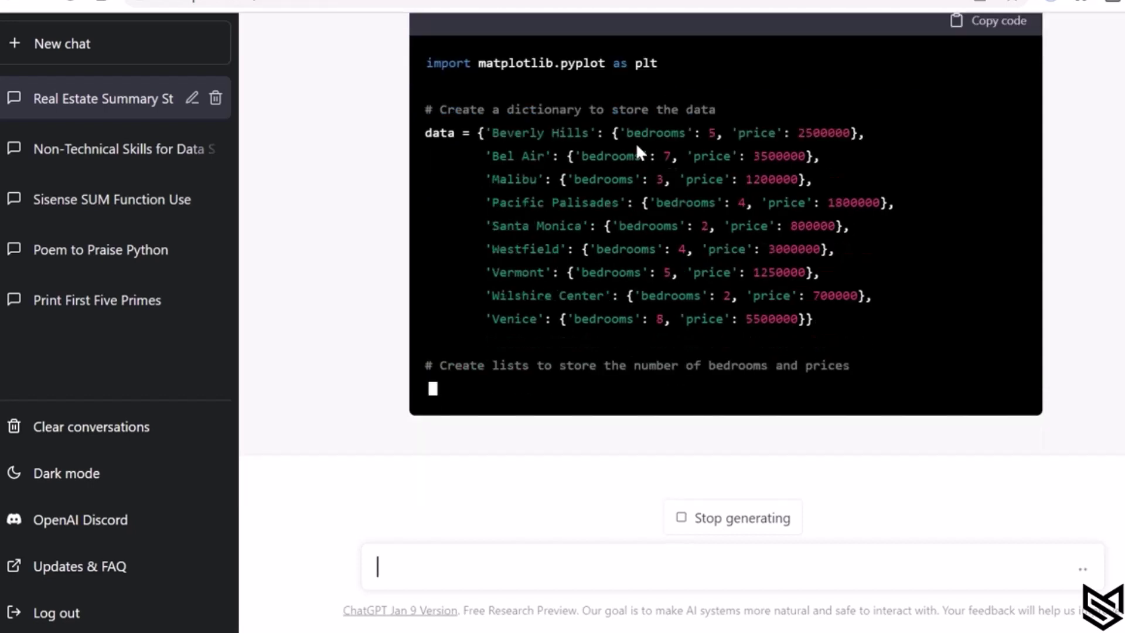
Scroll through the finished bar-chart answer with its matplotlib code and explanation
{"action": "scroll", "coordinate": [764, 154], "scroll_direction": "up", "scroll_amount": 1}
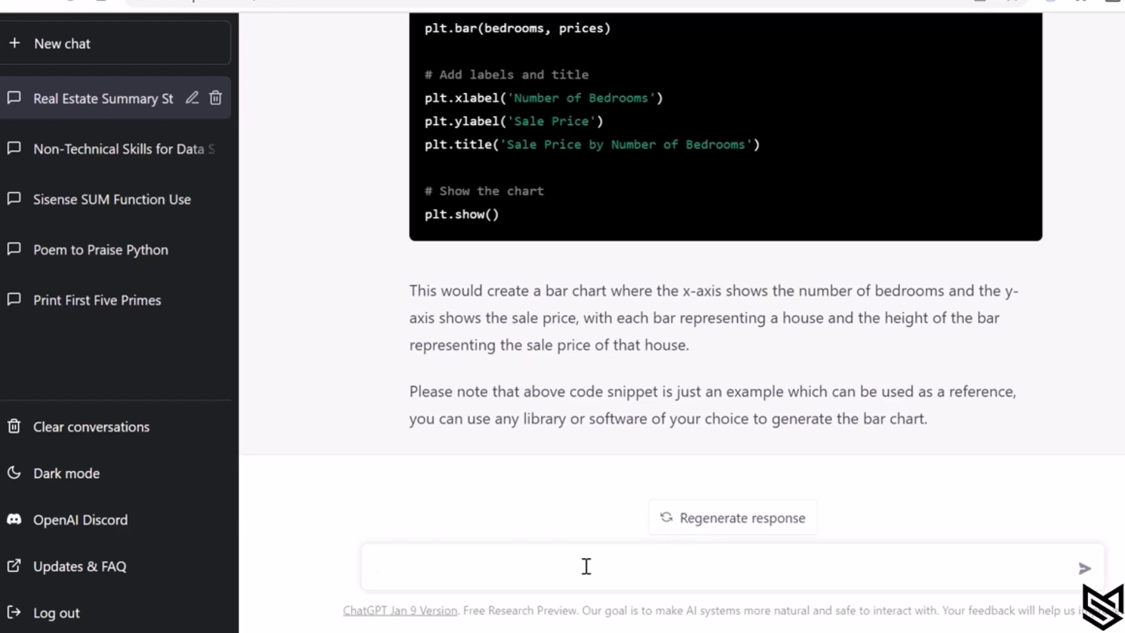
Ask for the most expensive neighbourhood and verify Venice's $5,500,000 in the pasted table
{"action": "type", "text": "what is the top"}
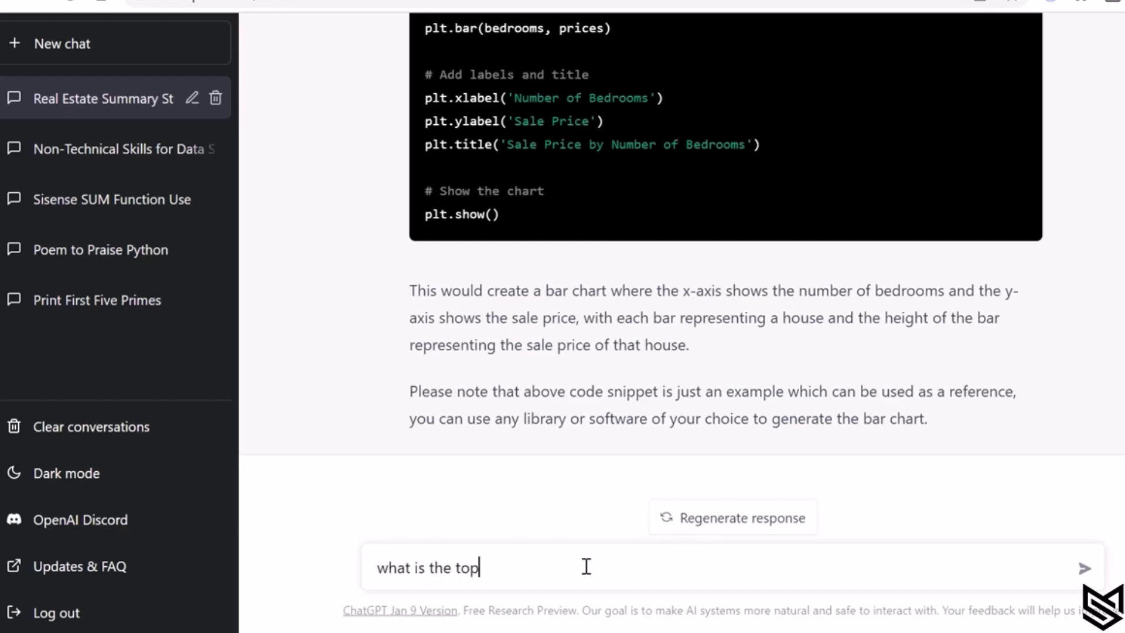
{"action": "type", "text": " most expensive"}
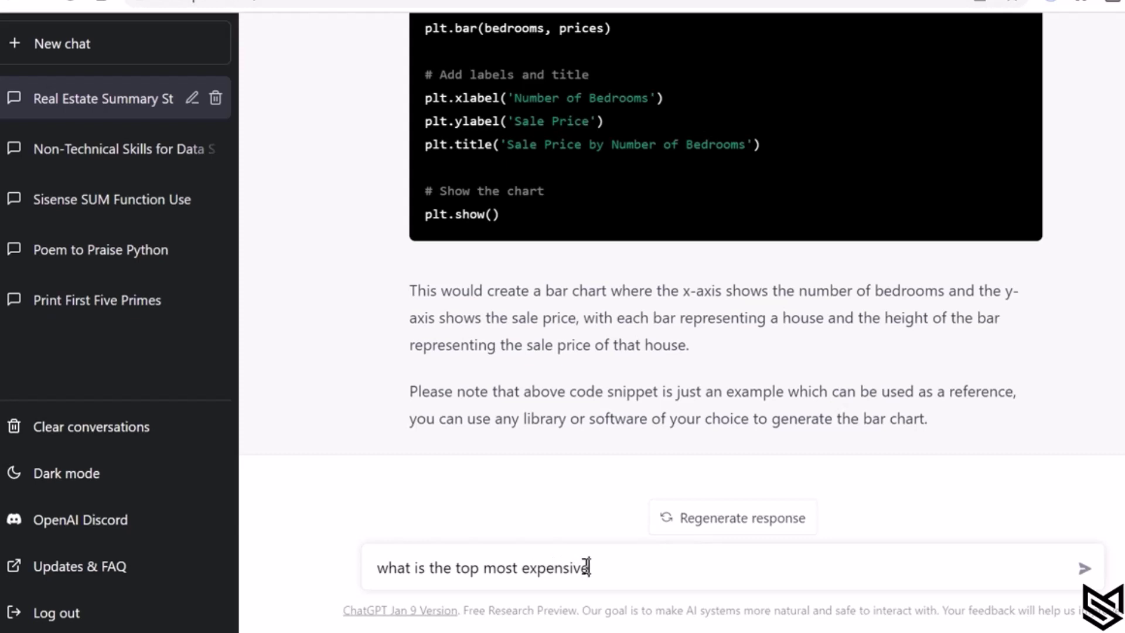
{"action": "type", "text": " neighbourhood "}
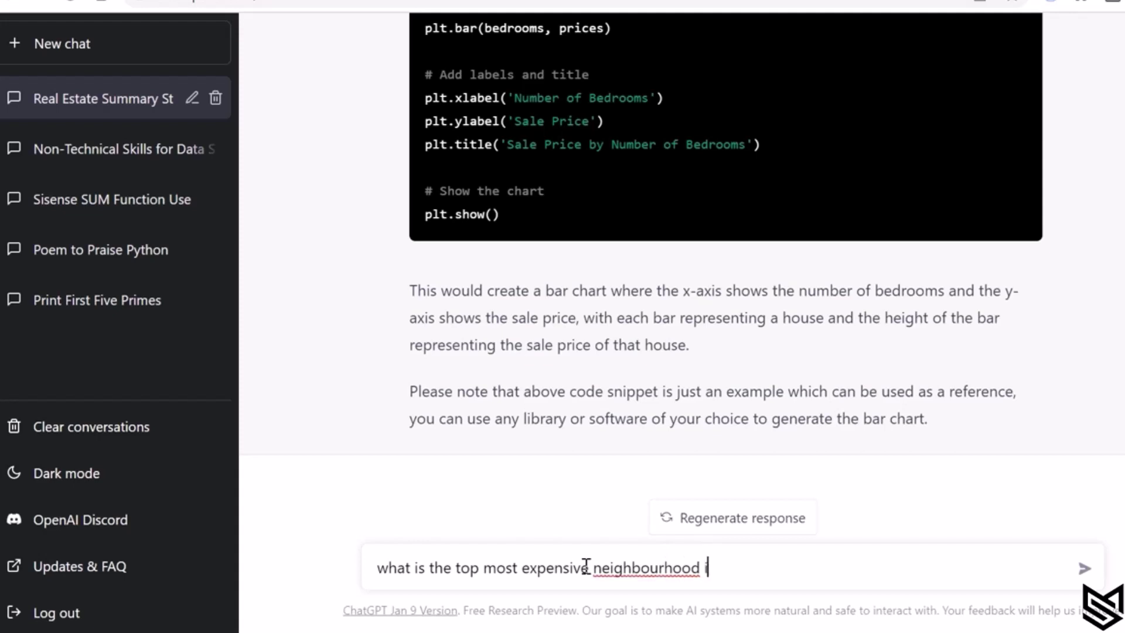
{"action": "type", "text": "in this datas"}
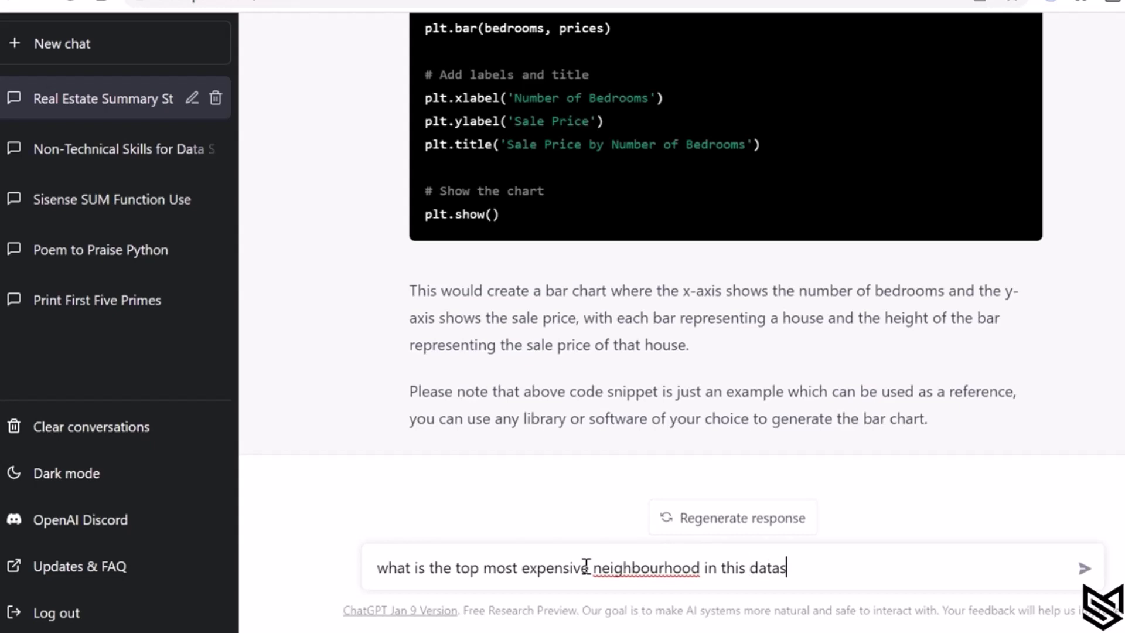
{"action": "type", "text": "et?"}
{"action": "key", "text": "Return"}
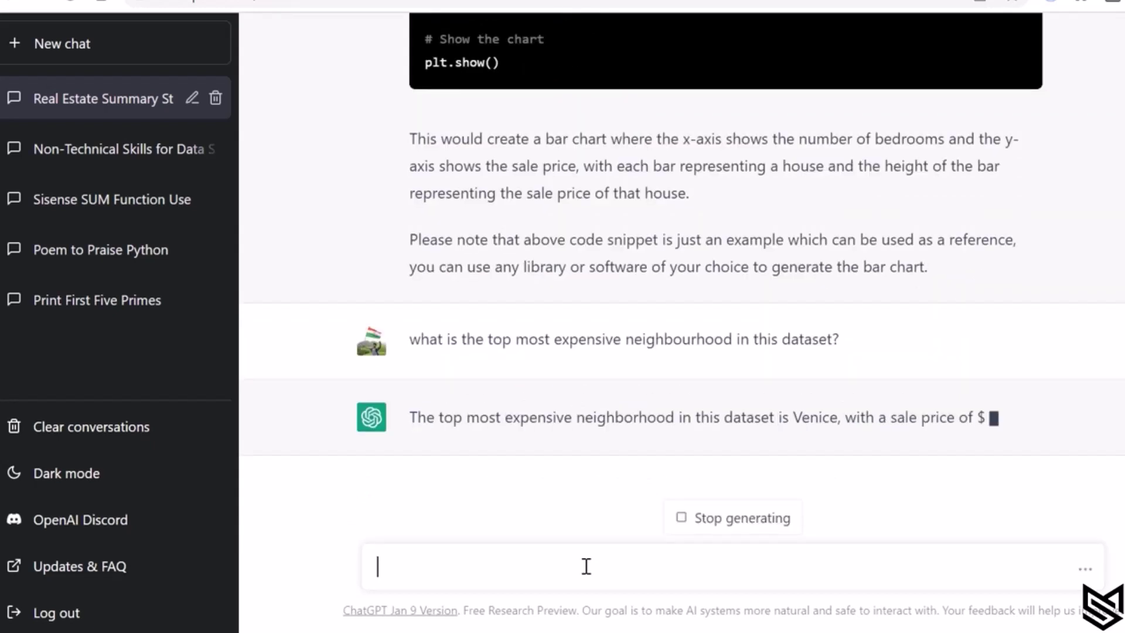
{"action": "scroll", "coordinate": [742, 307], "scroll_direction": "up", "scroll_amount": 15}
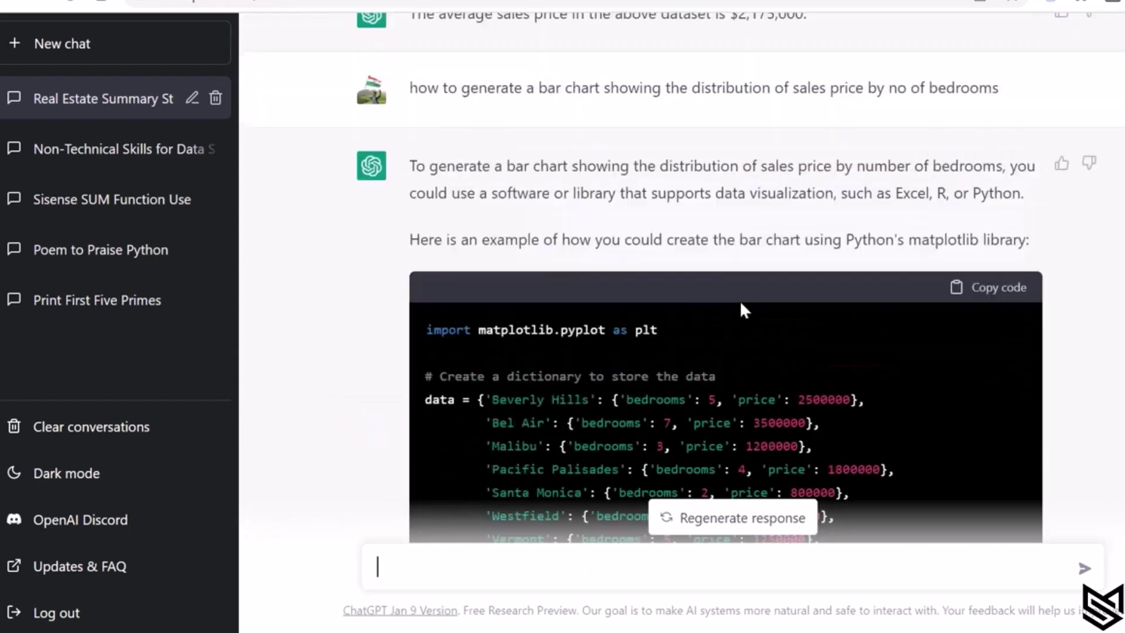
{"action": "scroll", "coordinate": [741, 308], "scroll_direction": "up", "scroll_amount": 20}
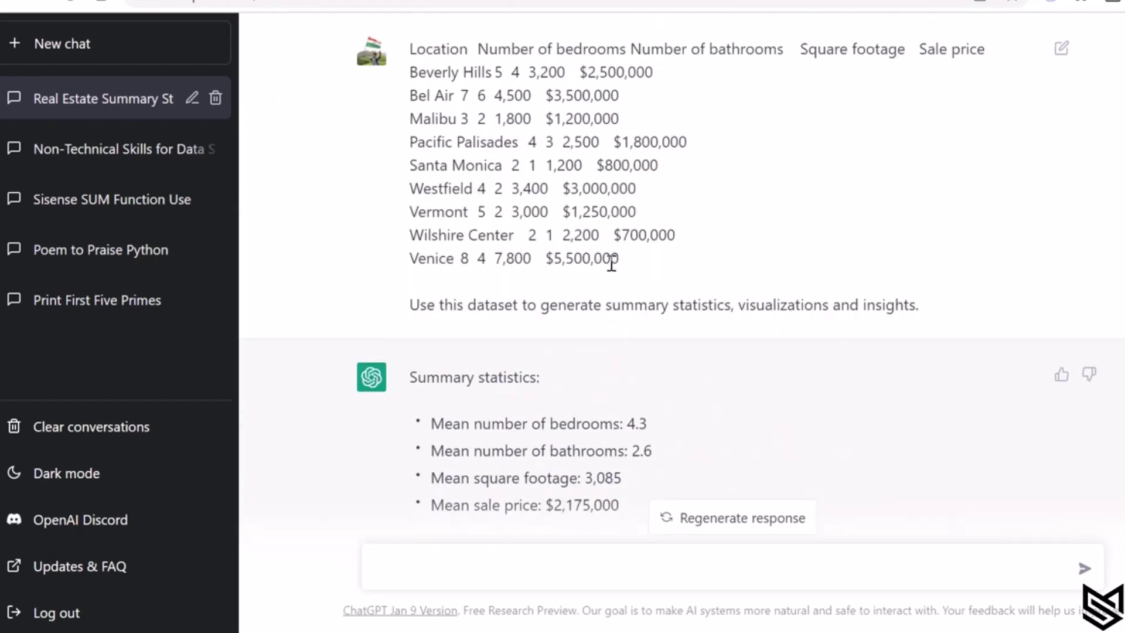
{"action": "left_click_drag", "start_coordinate": [620, 262], "coordinate": [545, 259]}
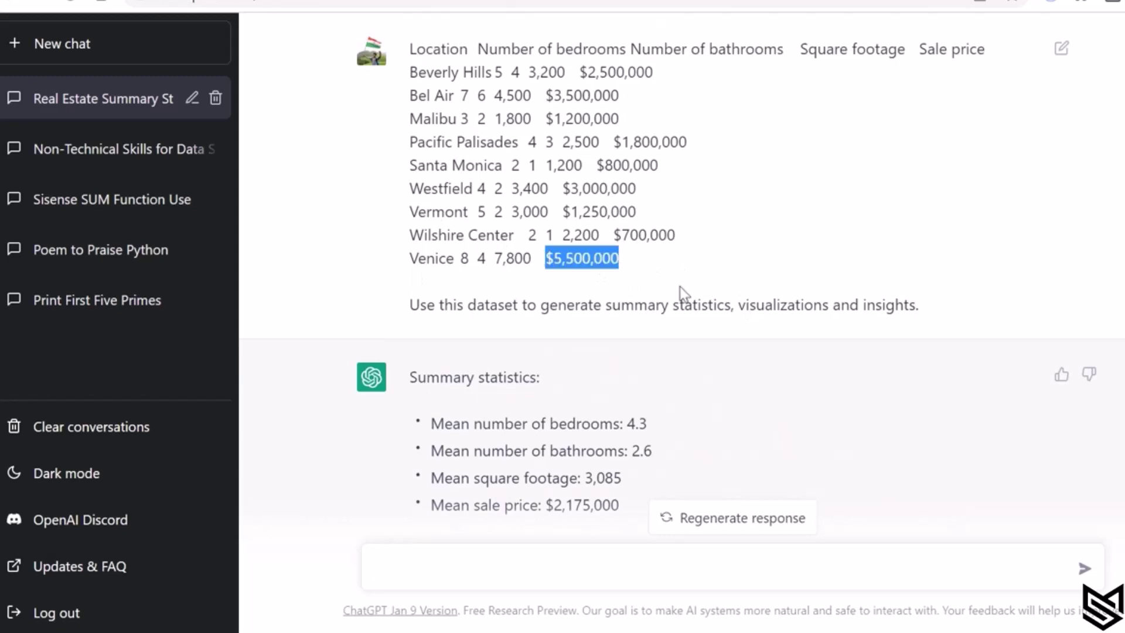
{"action": "scroll", "coordinate": [682, 293], "scroll_direction": "down", "scroll_amount": 20}
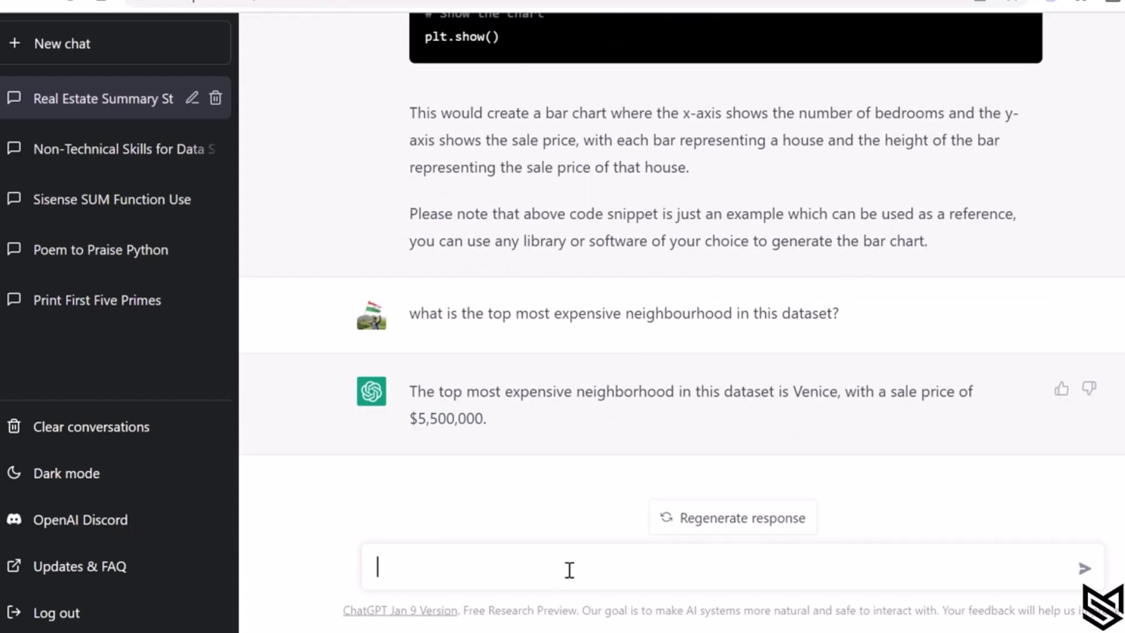
Ask which factors seem the most significant predictors of housing prices in this dataset
{"action": "type", "text": "what factors "}
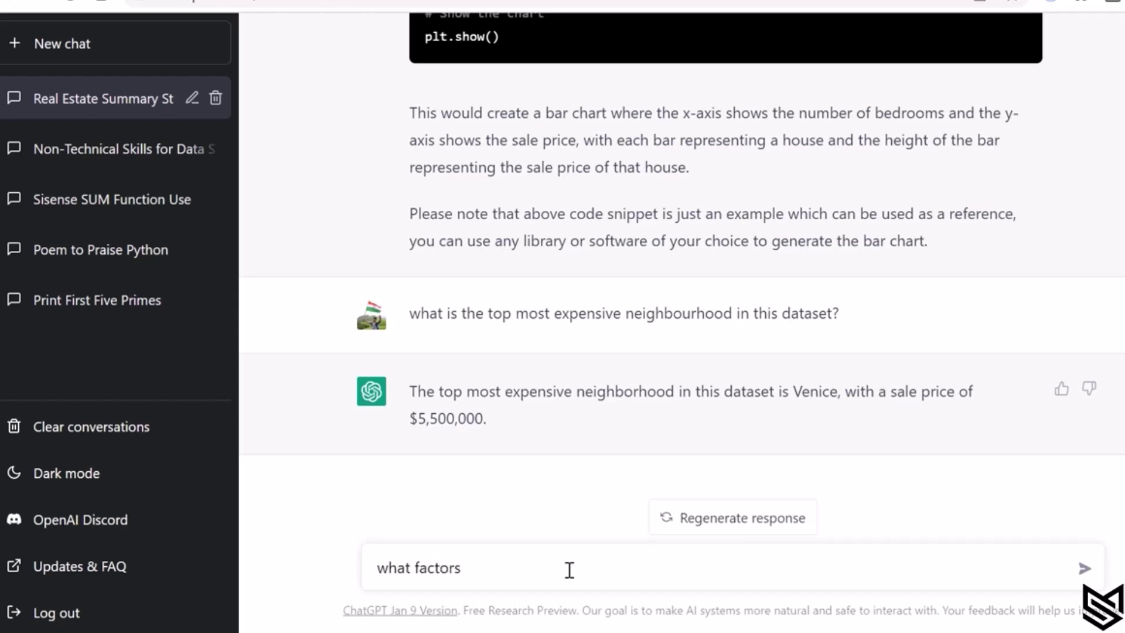
{"action": "type", "text": "seems to be the most si"}
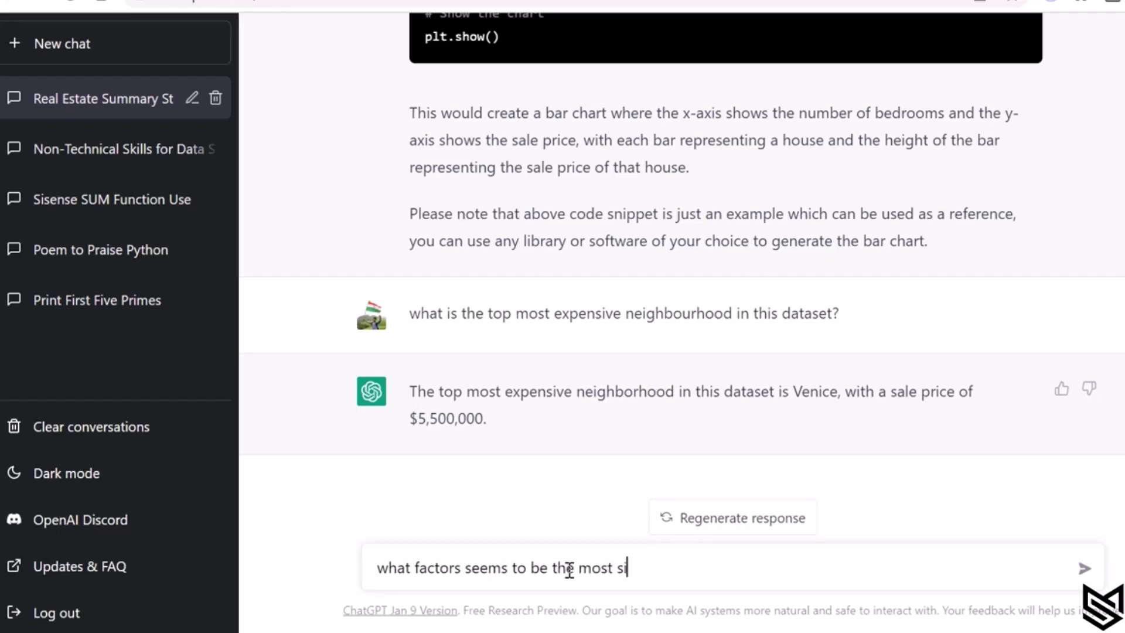
{"action": "type", "text": "gnificant predictors of"}
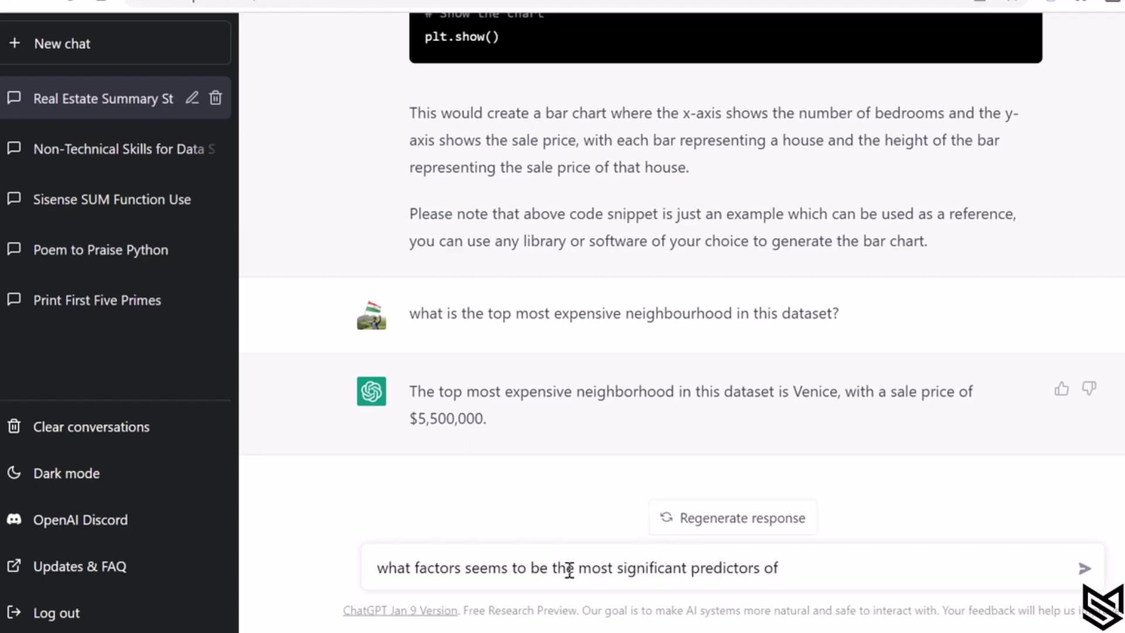
{"action": "type", "text": " housing pri"}
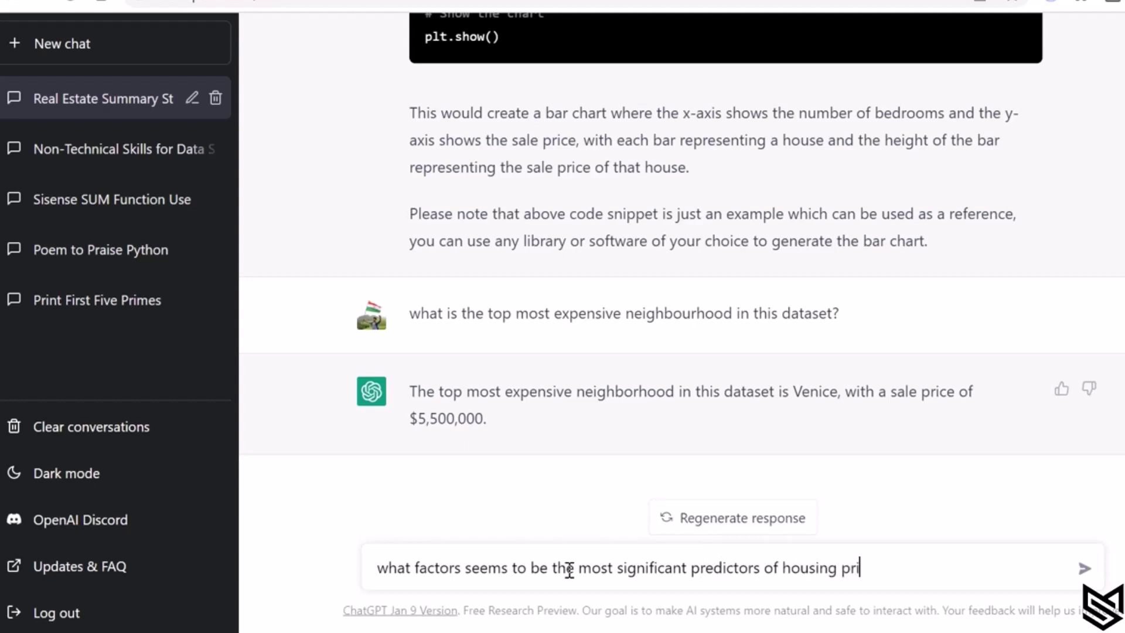
{"action": "type", "text": "ces in this dataset?"}
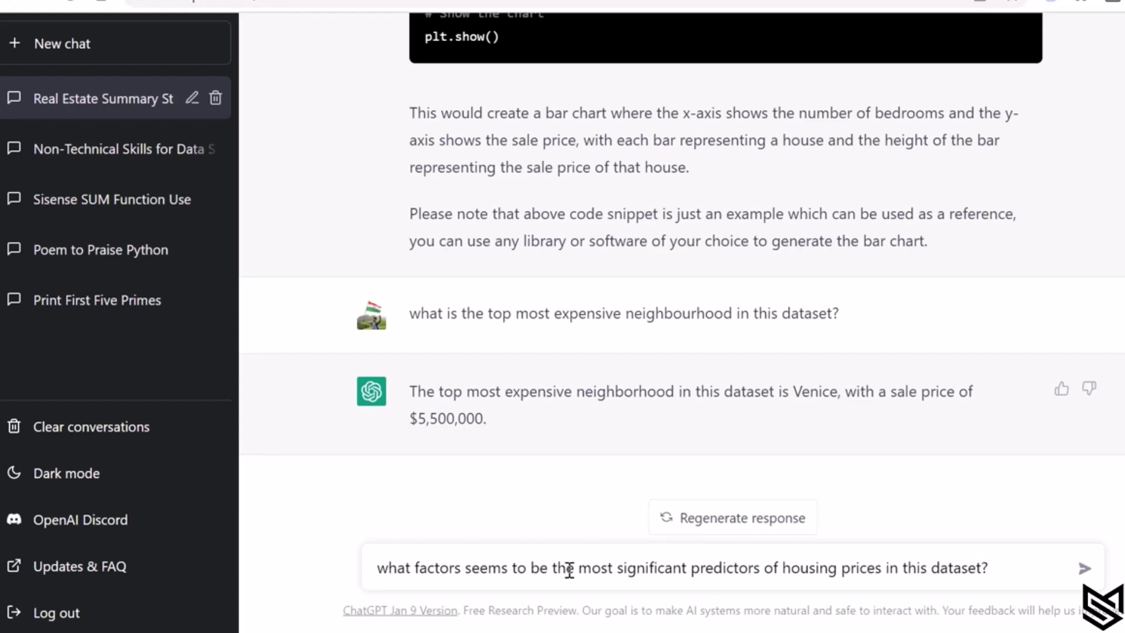
{"action": "key", "text": "Return"}
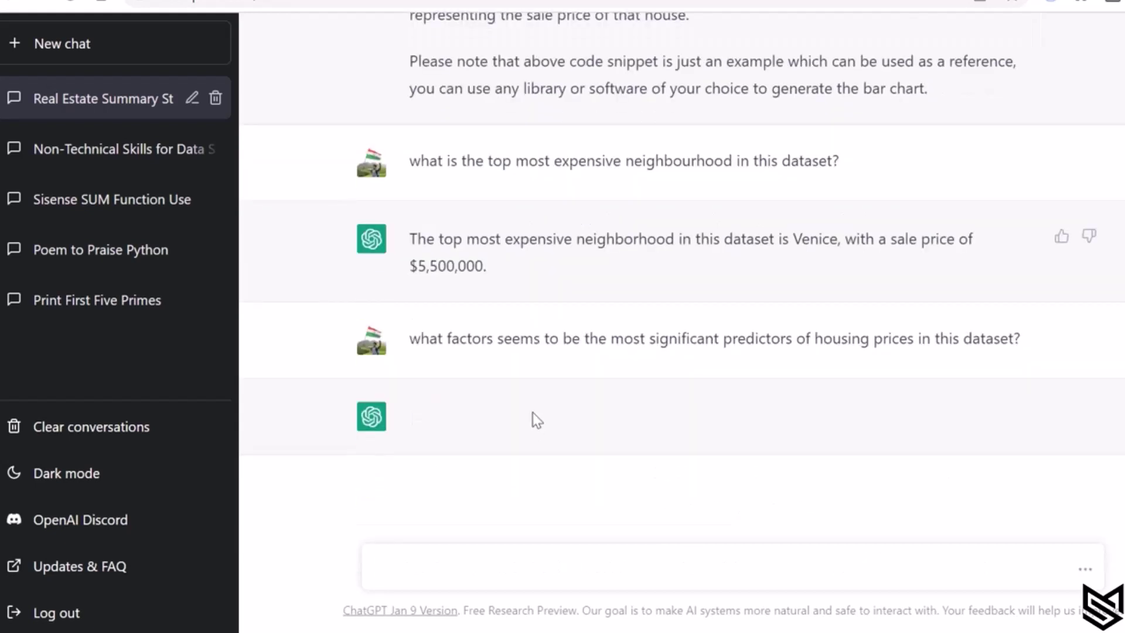